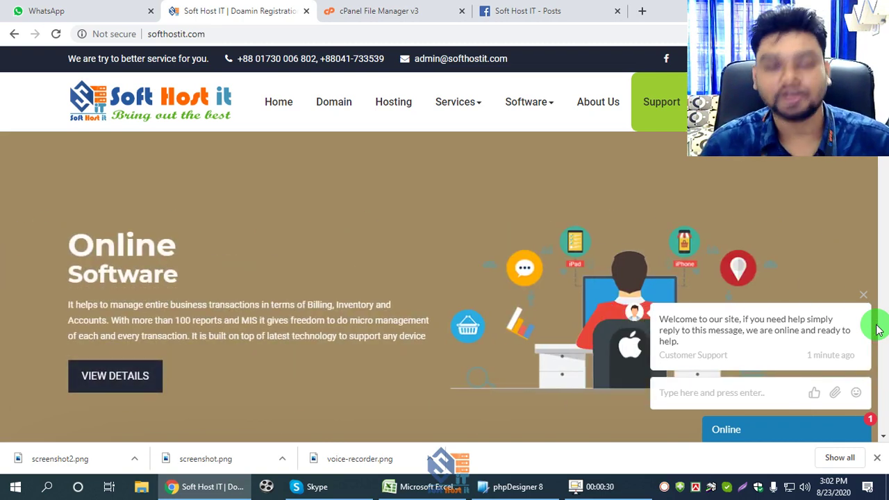
# Open the Soft Host IT site's client support dashboard and go to its Add Work page
pyautogui.click(878, 327)
pyautogui.click(874, 327)
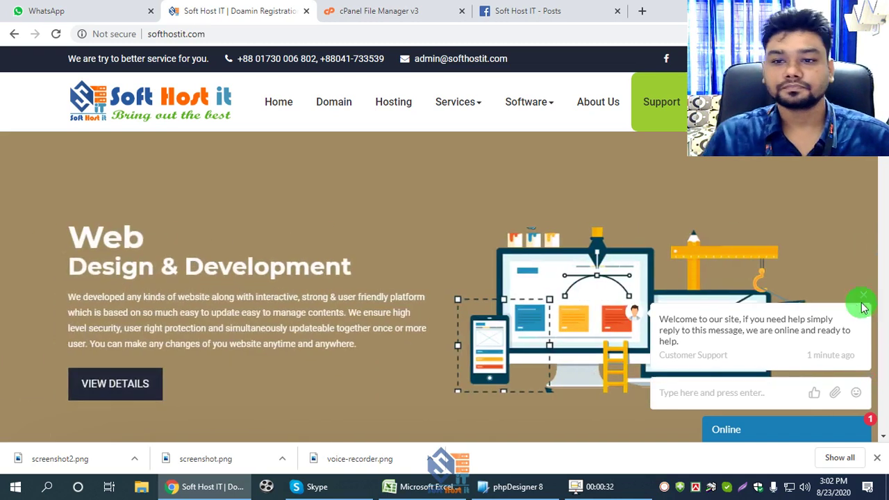
pyautogui.click(175, 35)
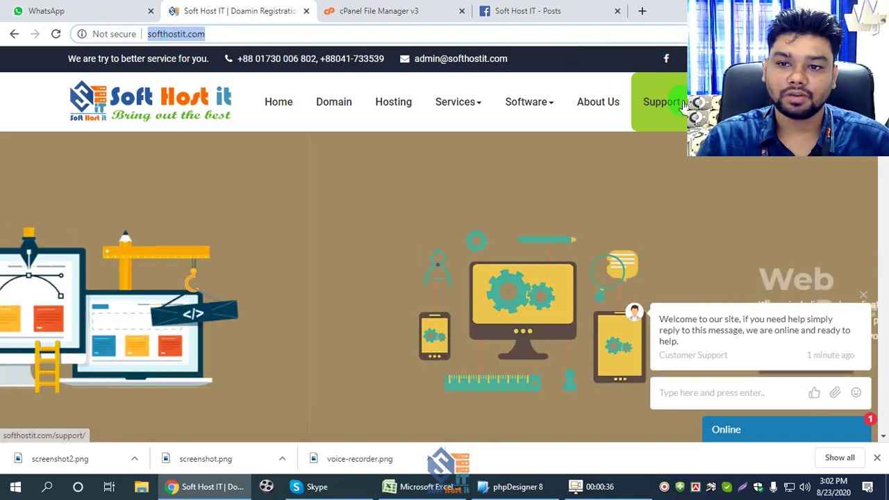
pyautogui.click(662, 103)
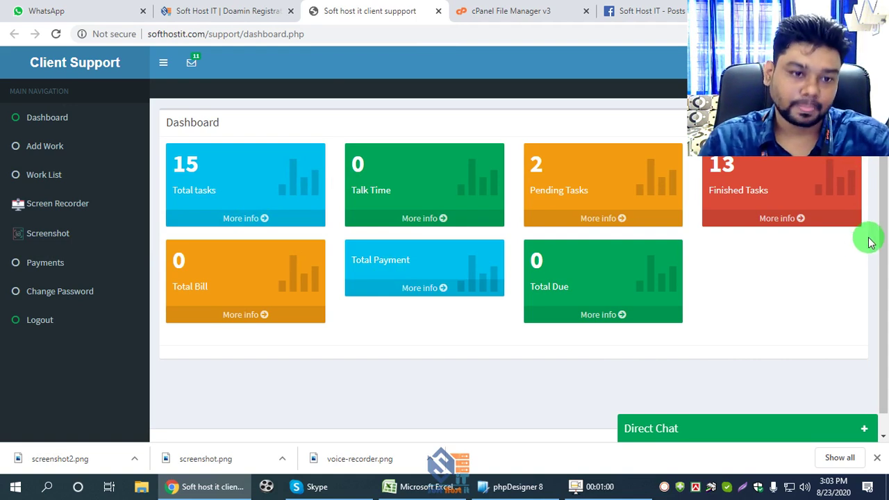
pyautogui.click(21, 156)
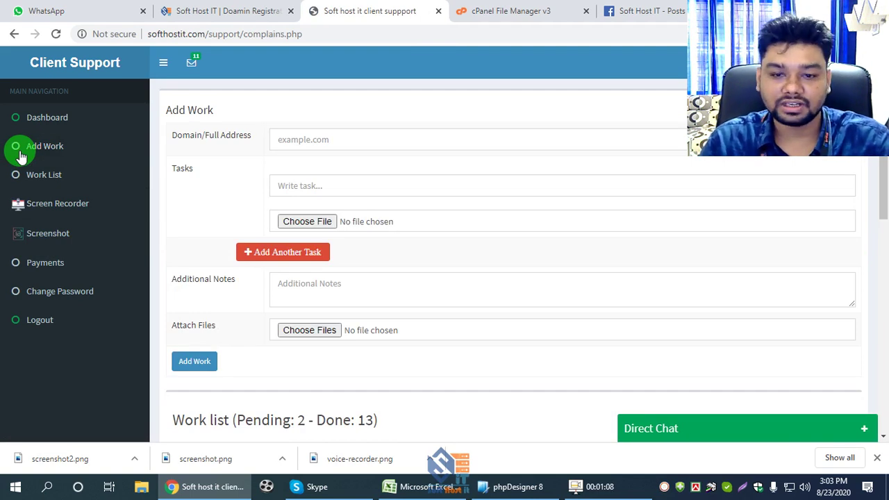
# Expand the Direct Chat, place the cursor in its message field, and collapse the chat again
pyautogui.click(656, 431)
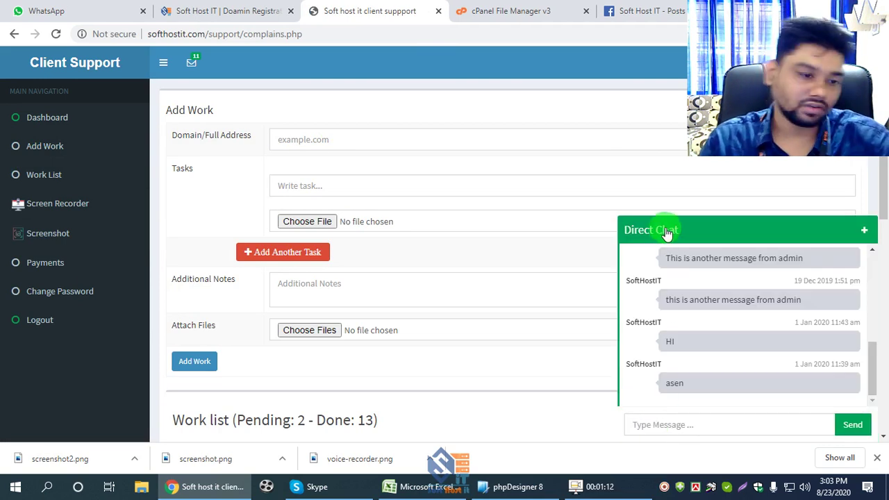
pyautogui.click(699, 425)
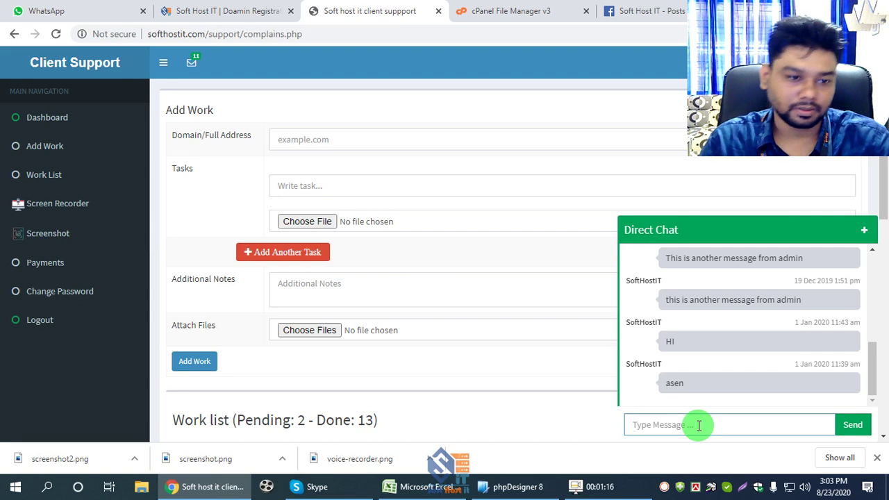
pyautogui.click(823, 237)
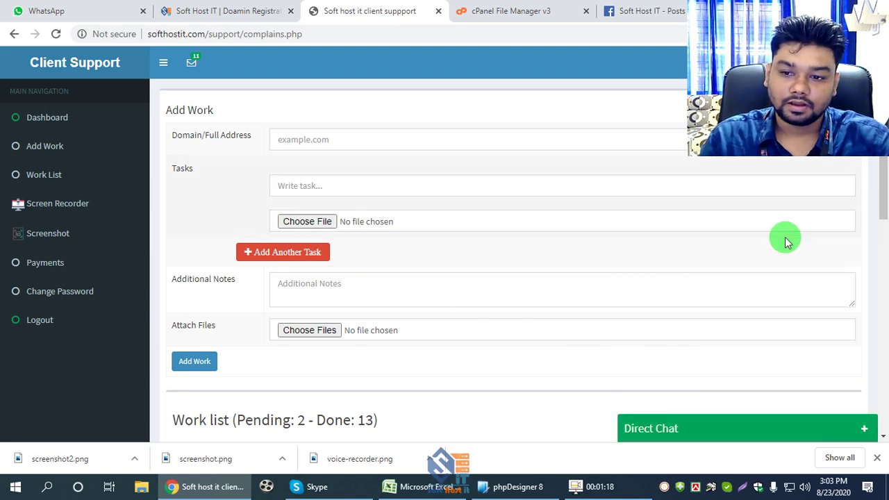
# Reload the Add Work form and examine the entry suggestions for its Domain/Full Address and Tasks fields
pyautogui.click(48, 154)
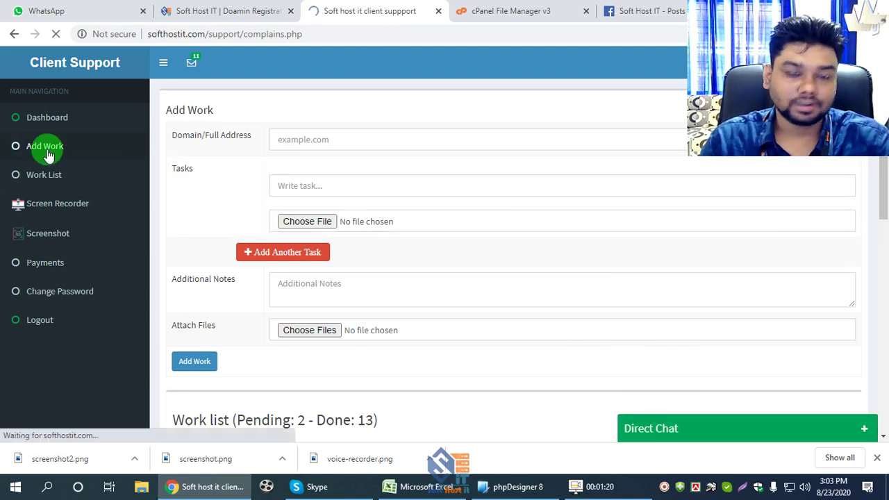
pyautogui.click(338, 145)
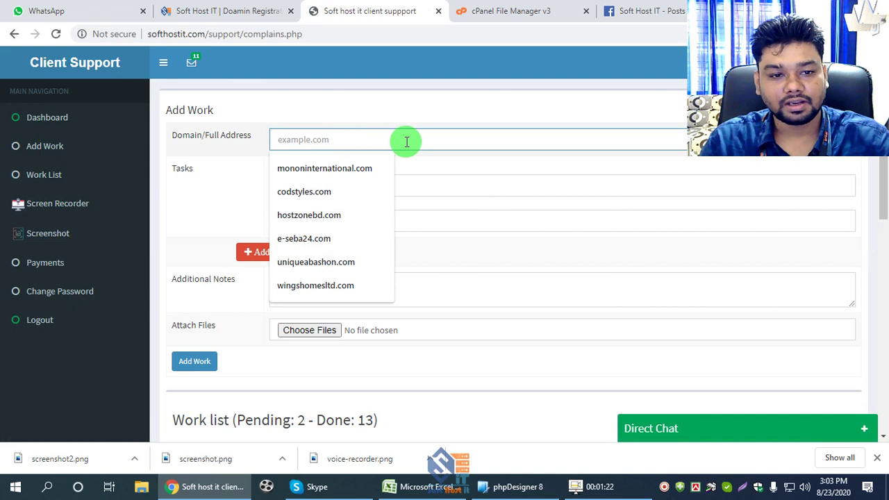
pyautogui.click(229, 179)
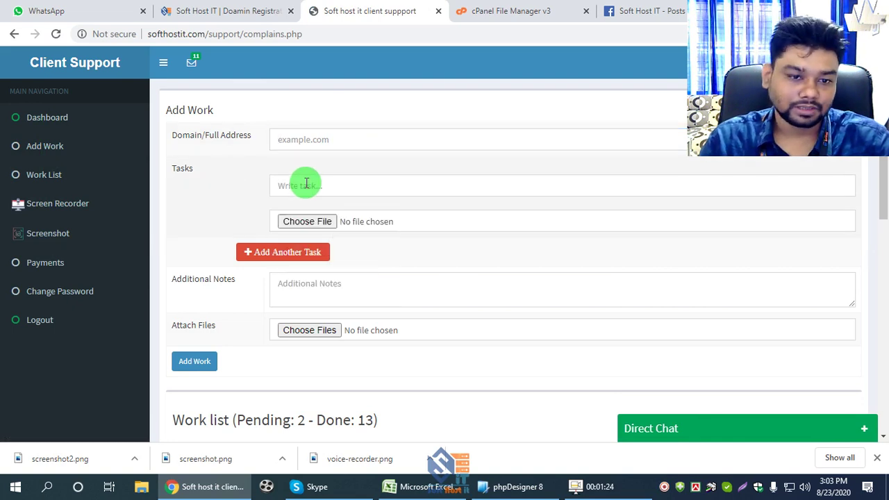
pyautogui.click(313, 184)
pyautogui.click(212, 192)
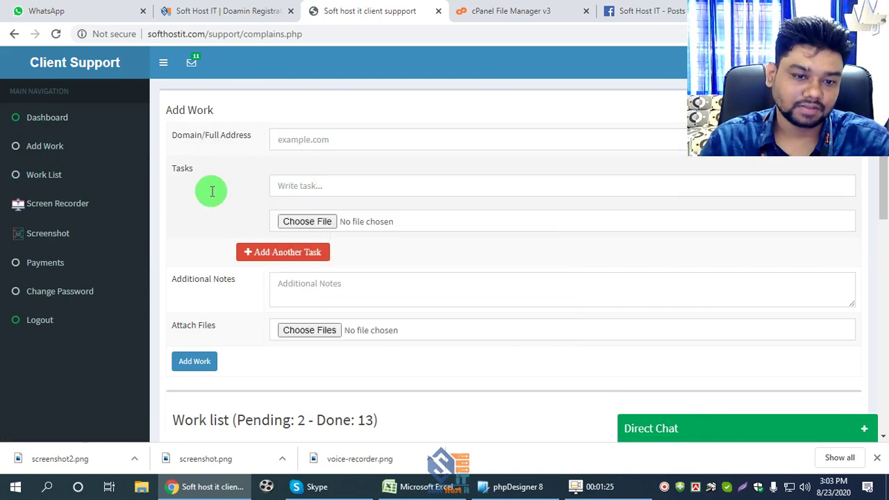
pyautogui.click(401, 180)
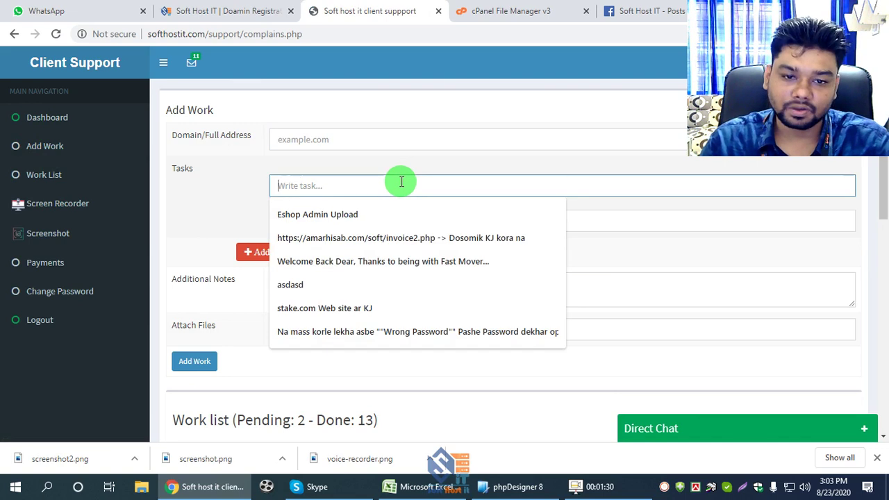
# Open the AccountingInventory demo under the software path of the developer's site in a new browser tab
pyautogui.click(639, 10)
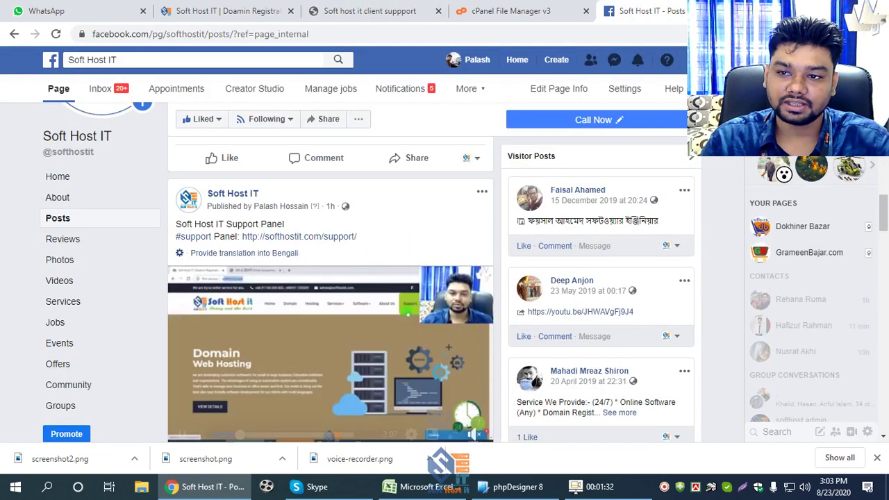
pyautogui.click(719, 11)
pyautogui.write('pa')
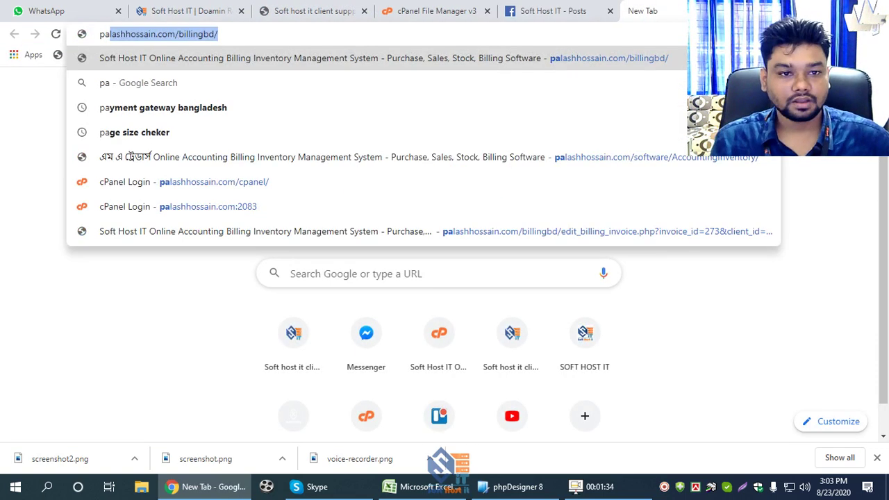
pyautogui.press('End')
pyautogui.press('BackSpace')
pyautogui.press('BackSpace')
pyautogui.press('BackSpace')
pyautogui.press('BackSpace')
pyautogui.press('BackSpace')
pyautogui.press('BackSpace')
pyautogui.press('BackSpace')
pyautogui.press('BackSpace')
pyautogui.press('BackSpace')
pyautogui.press('BackSpace')
pyautogui.press('BackSpace')
pyautogui.press('BackSpace')
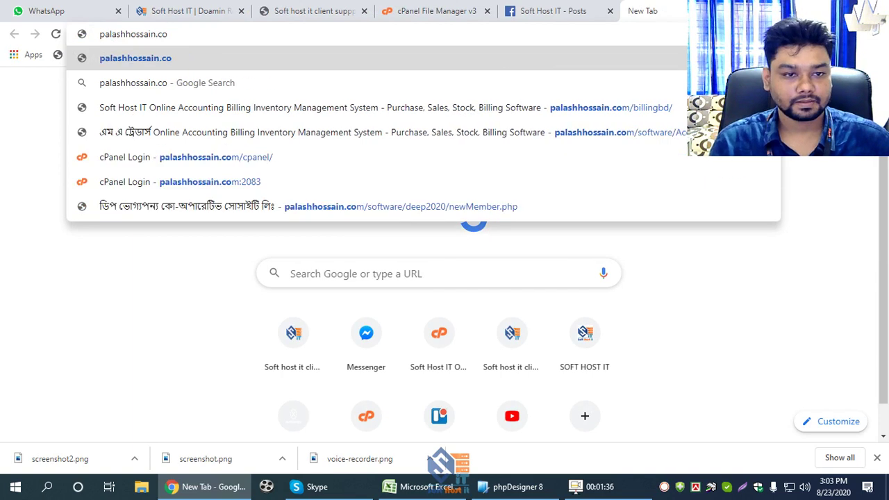
pyautogui.write('m/software/')
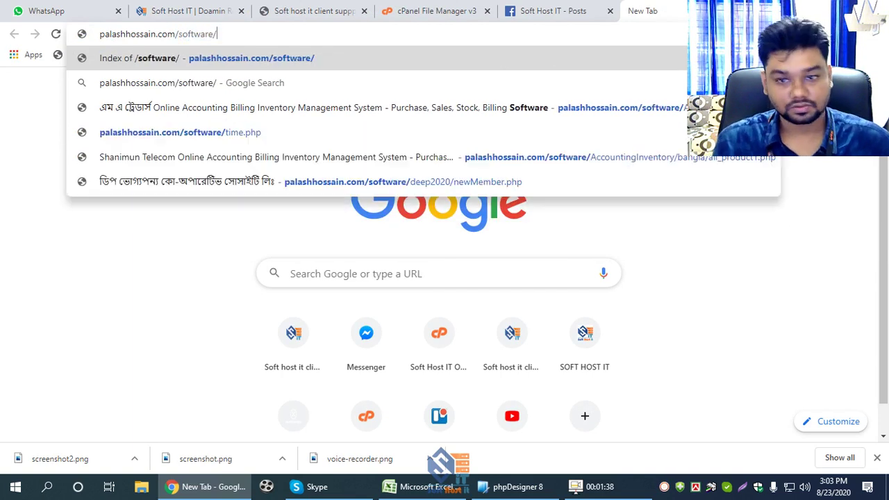
pyautogui.press('Down')
pyautogui.press('Down')
pyautogui.press('Return')
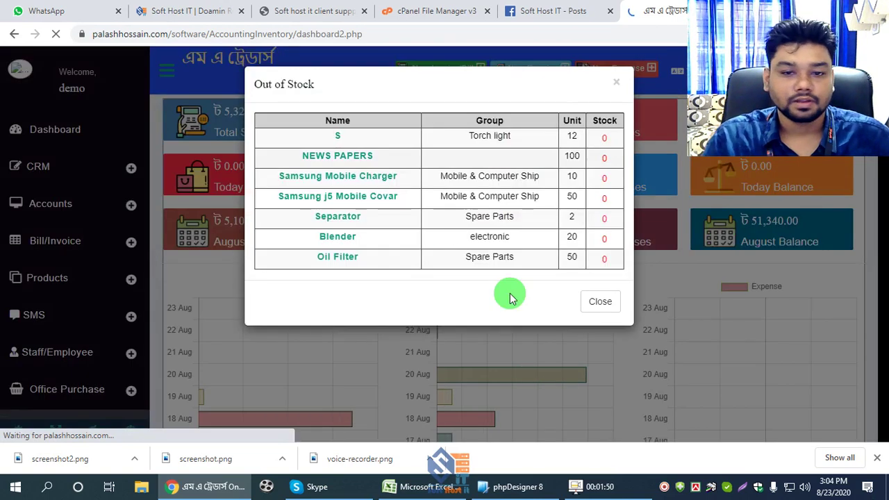
# Dismiss the Out of Stock list, open the Add New Receive form under Accounts, and highlight its Client label
pyautogui.click(614, 308)
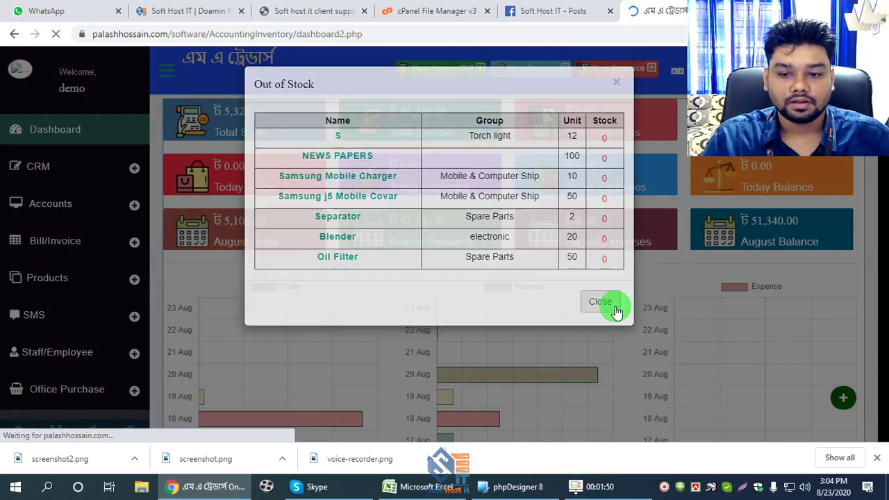
pyautogui.click(69, 202)
pyautogui.click(87, 237)
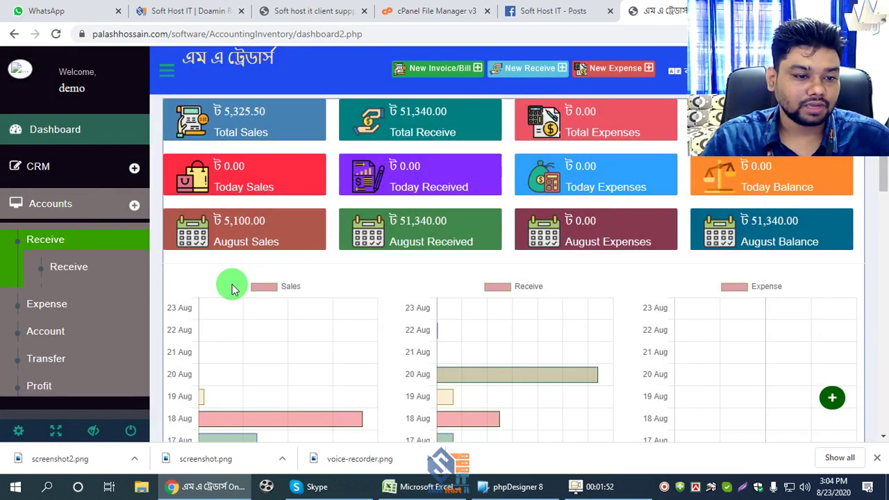
pyautogui.click(97, 270)
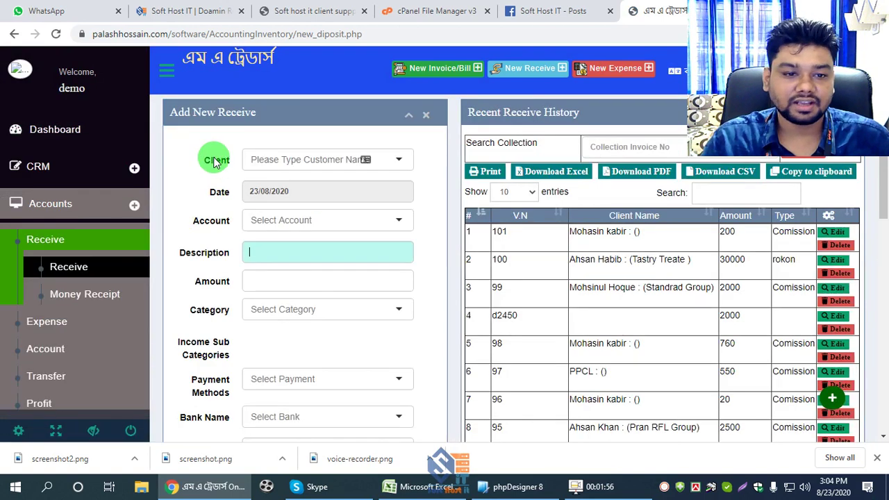
pyautogui.doubleClick(215, 161)
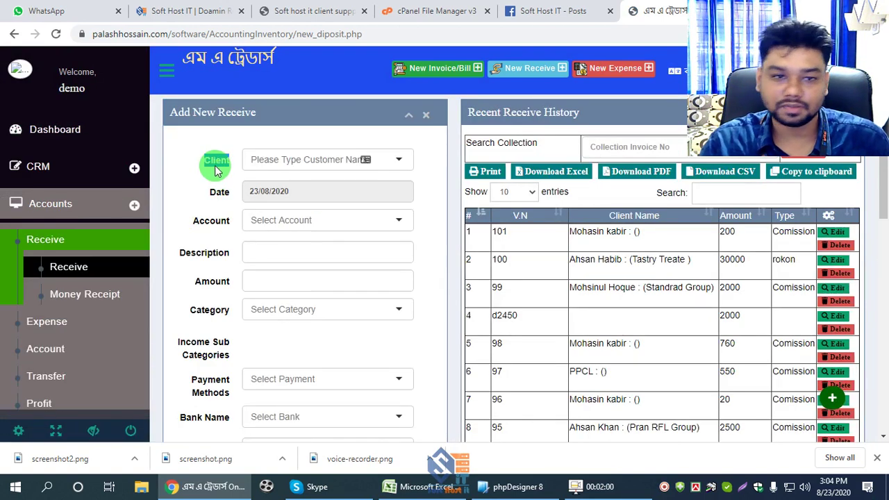
# Return to the client support page and try out the Screenshot tool download, setup-lightshot.exe, cancelling the save
pyautogui.click(313, 11)
pyautogui.click(271, 182)
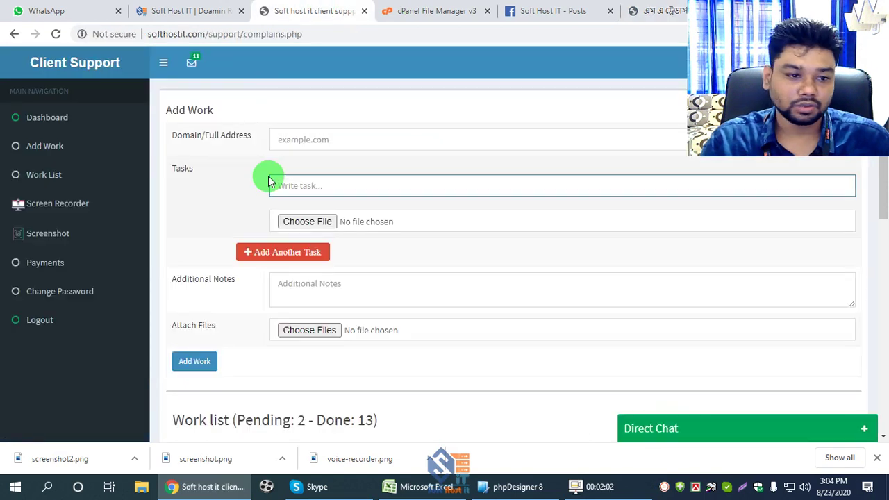
pyautogui.scroll(-1, 237, 208)
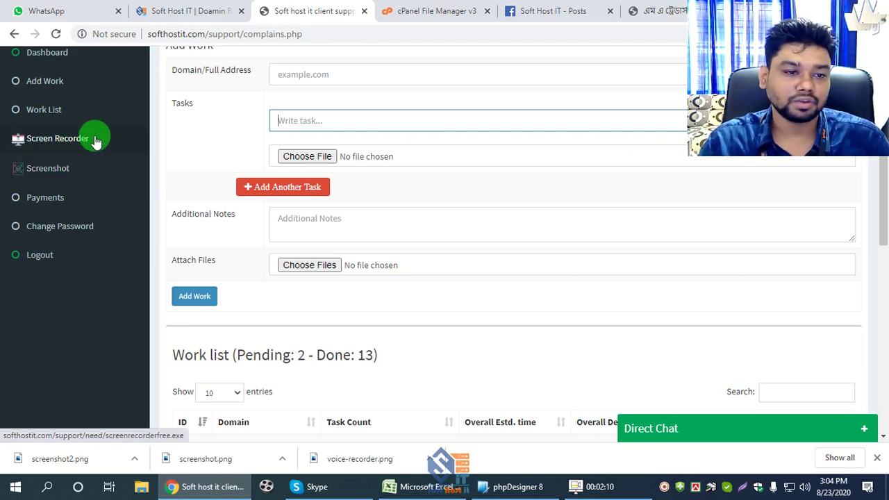
pyautogui.click(64, 173)
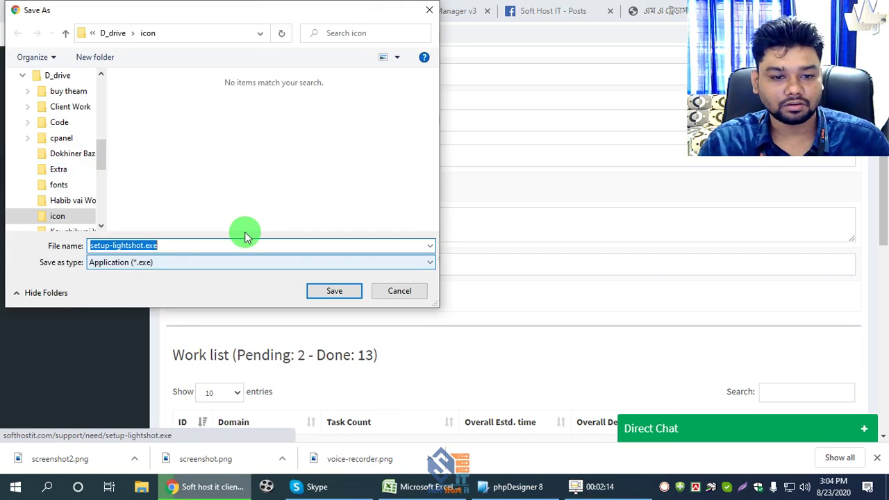
pyautogui.click(402, 291)
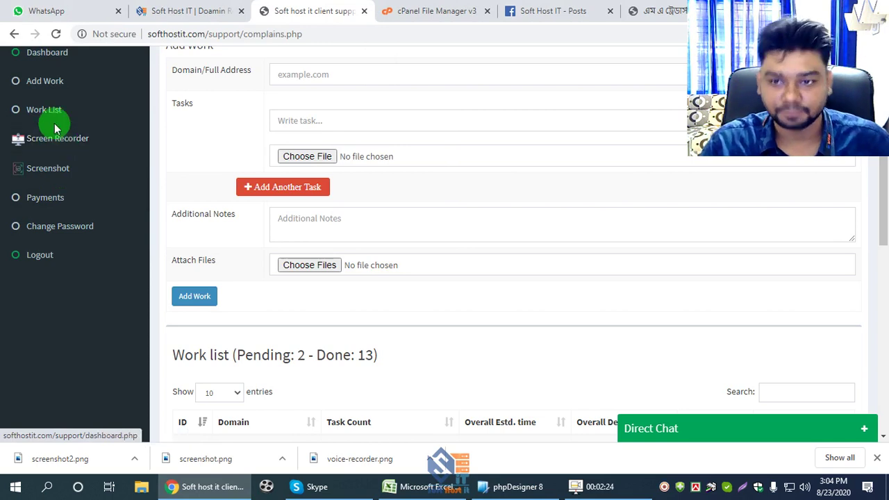
pyautogui.scroll(1, 209, 201)
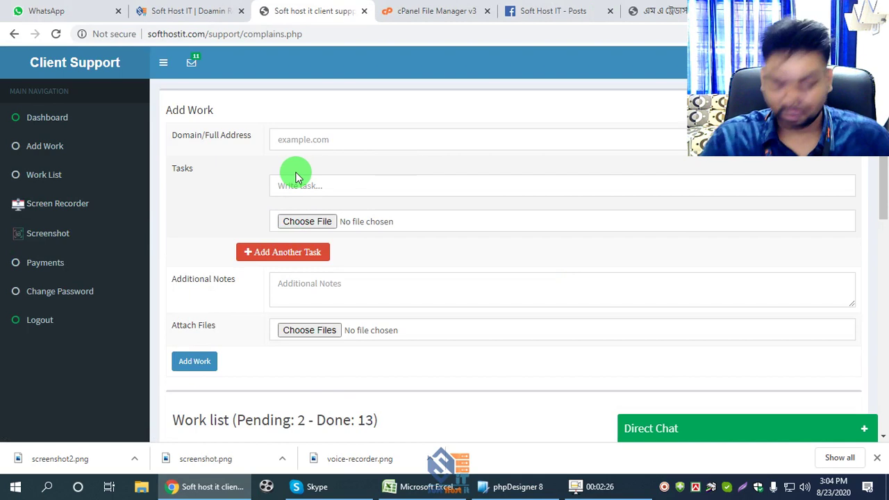
pyautogui.press('Print')
pyautogui.rightClick(417, 109)
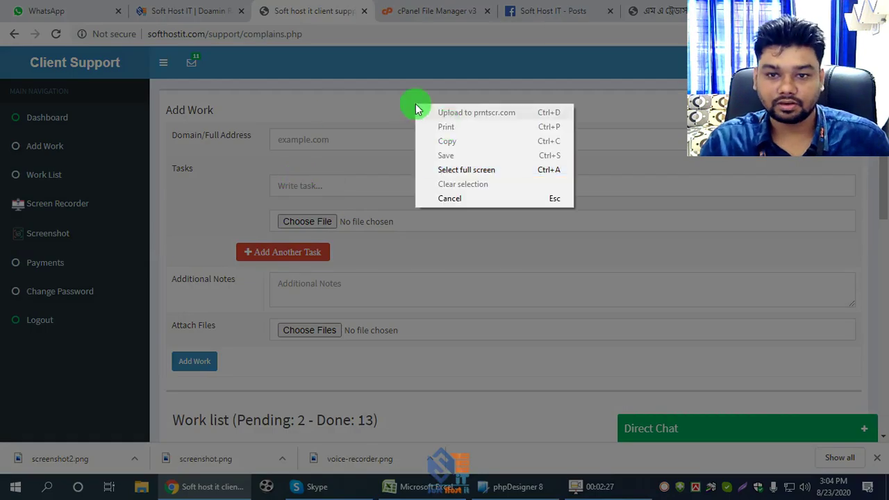
pyautogui.click(497, 198)
# Switch back to the Add New Receive form, highlight its Client label, and capture a screenshot area of about 844x445 around the form
pyautogui.click(657, 11)
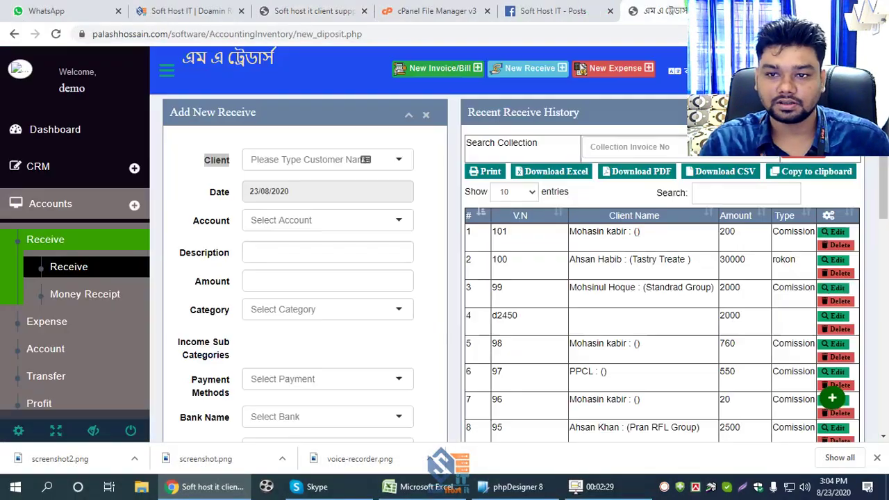
pyautogui.click(211, 159)
pyautogui.doubleClick(212, 161)
pyautogui.press('Print')
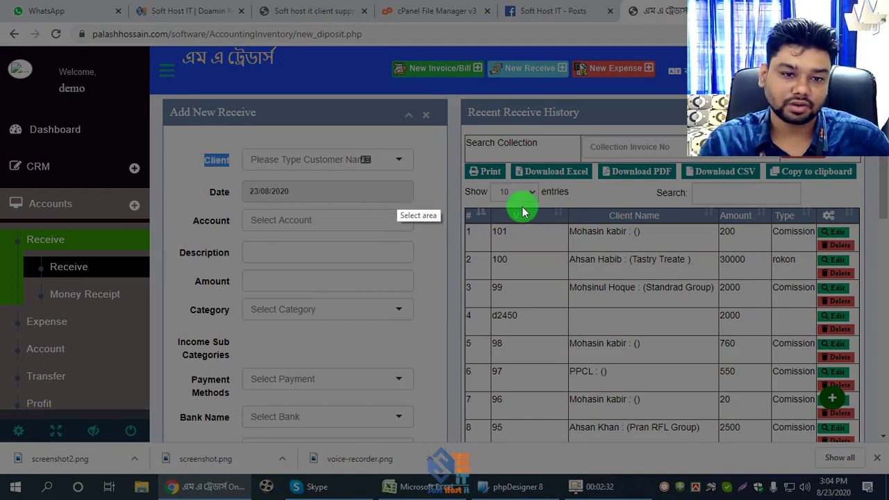
pyautogui.moveTo(37, 63); pyautogui.dragTo(586, 353)
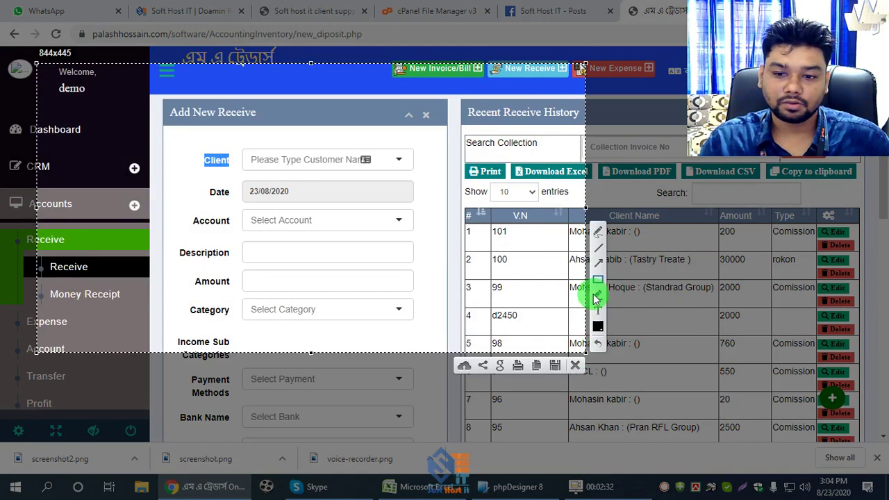
# Draw a rectangle around the Client label in the captured area and an arrow pointing at the label
pyautogui.click(599, 280)
pyautogui.moveTo(165, 137); pyautogui.dragTo(255, 192)
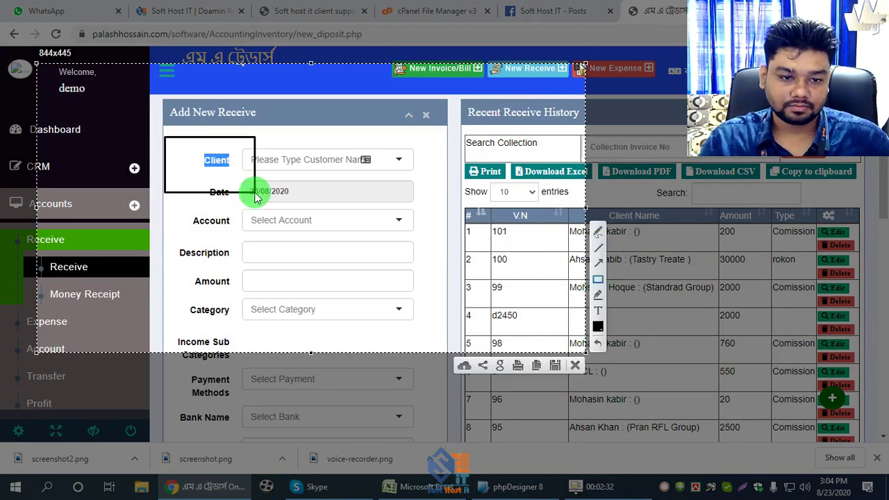
pyautogui.click(598, 263)
pyautogui.moveTo(188, 168)
pyautogui.mouseDown()
pyautogui.moveTo(134, 173)
pyautogui.moveTo(200, 167)
pyautogui.mouseUp()
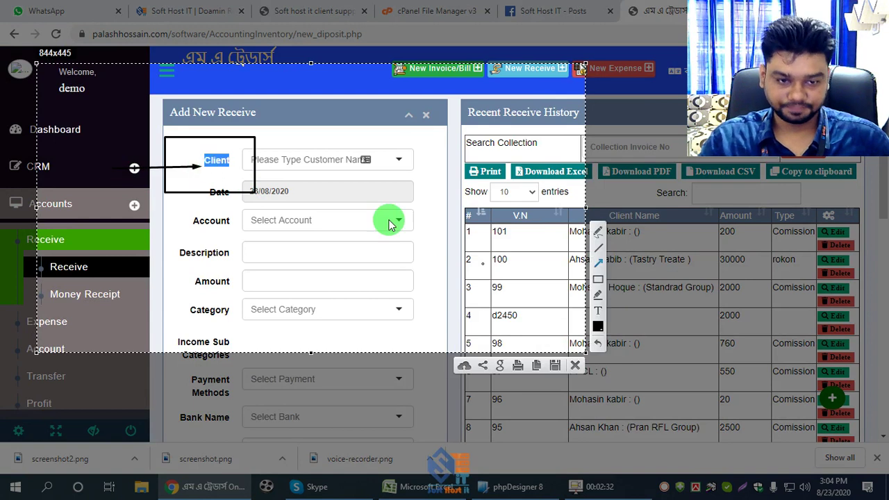
# Set the annotation colour to dark red and add the text "jheg jsf wf wkehfrwekh orh" just above the Client label
pyautogui.click(599, 327)
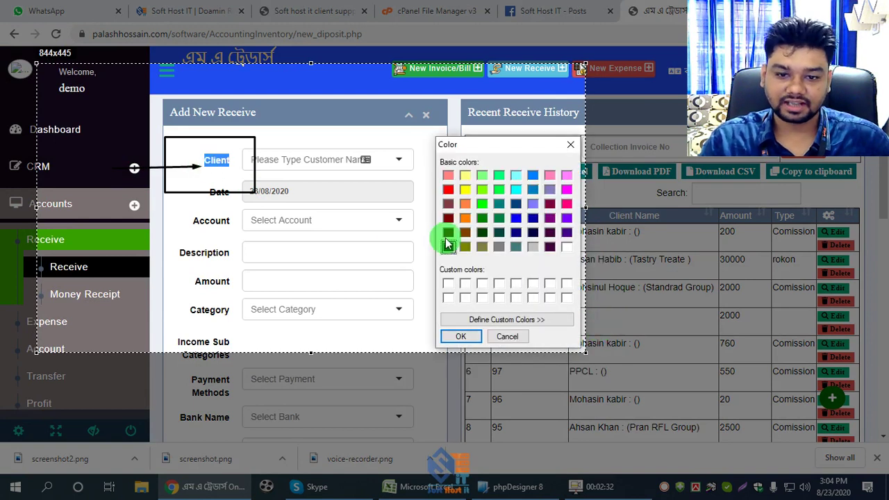
pyautogui.click(461, 337)
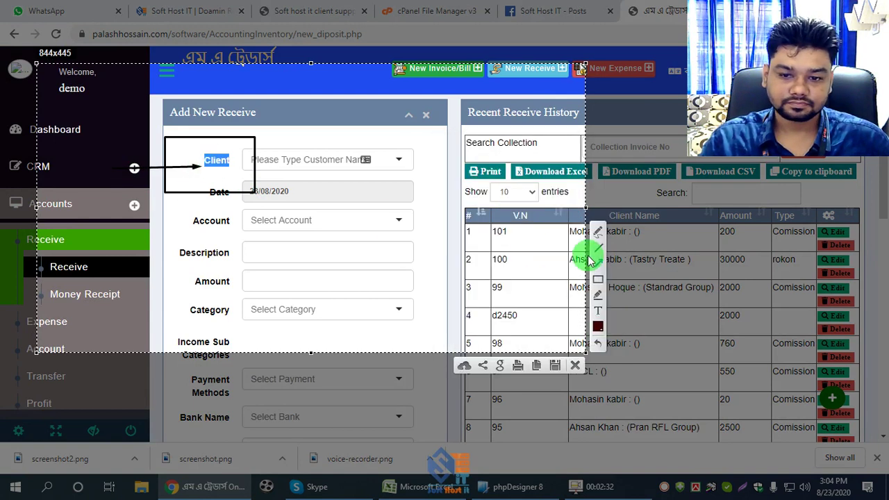
pyautogui.click(599, 312)
pyautogui.click(175, 132)
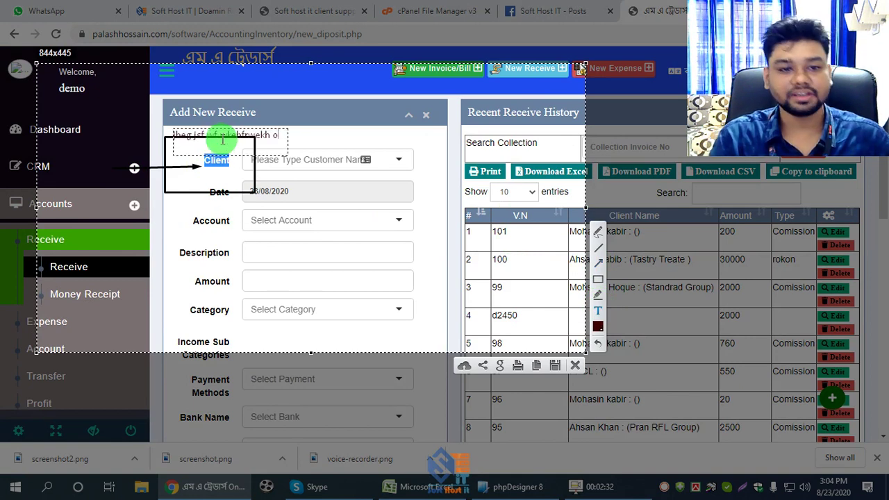
# Recolour the whole text annotation above the Client label yellow
pyautogui.hotkey('ctrl', 'a')
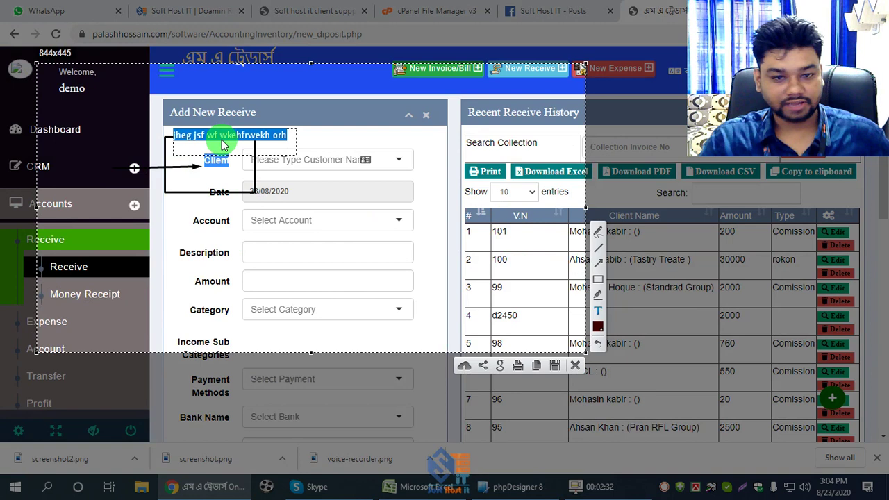
pyautogui.click(598, 327)
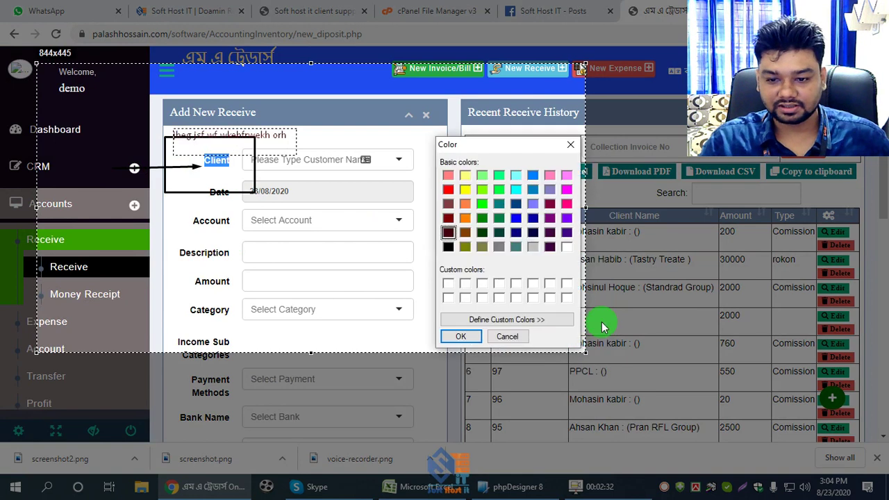
pyautogui.click(468, 176)
pyautogui.click(461, 336)
pyautogui.click(161, 136)
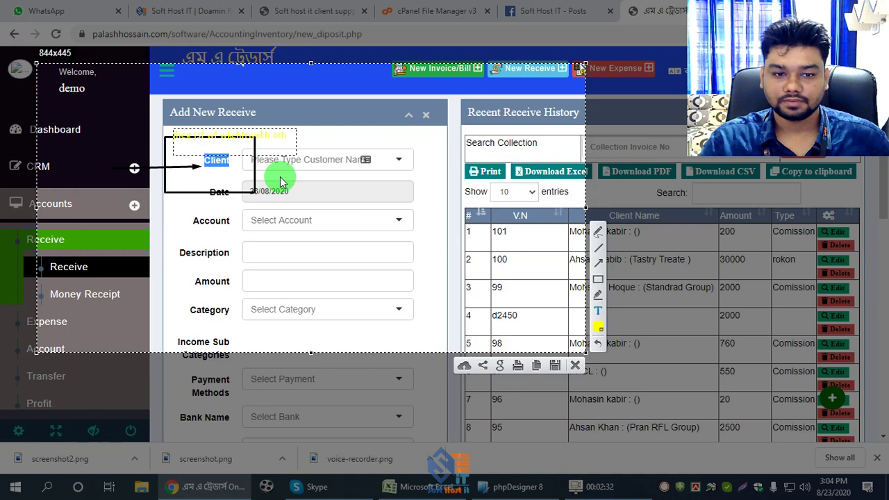
# Set the colour of the whole text annotation above the Client label to black and finish editing it
pyautogui.click(298, 147)
pyautogui.hotkey('ctrl', 'a')
pyautogui.click(602, 335)
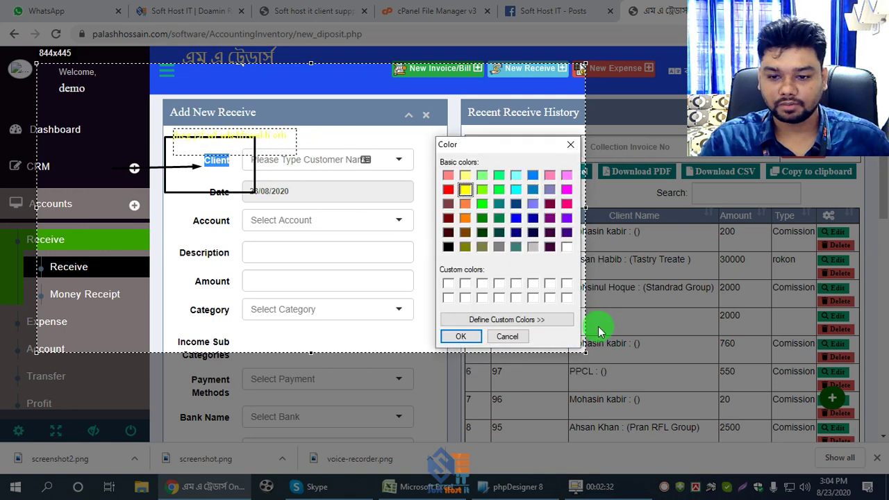
pyautogui.click(451, 255)
pyautogui.click(461, 336)
pyautogui.click(300, 249)
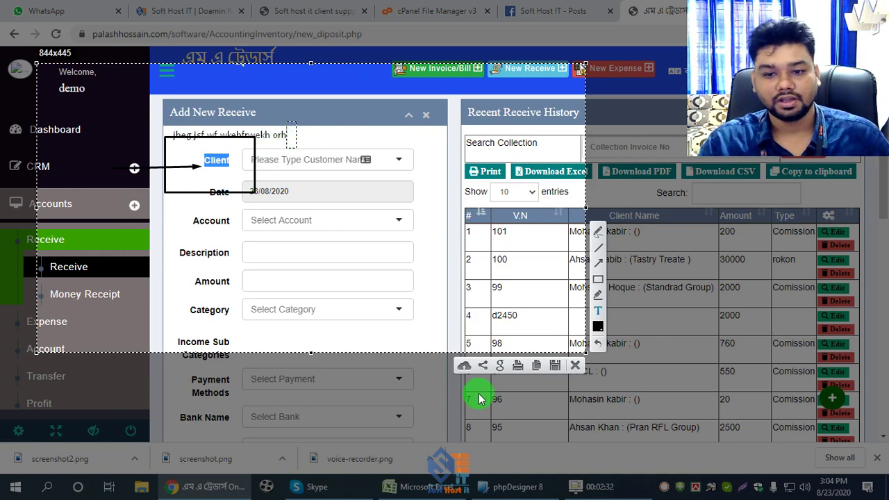
# Save the annotated capture as Screenshot_13.png in the Lightshot folder and return to the client support page
pyautogui.click(555, 365)
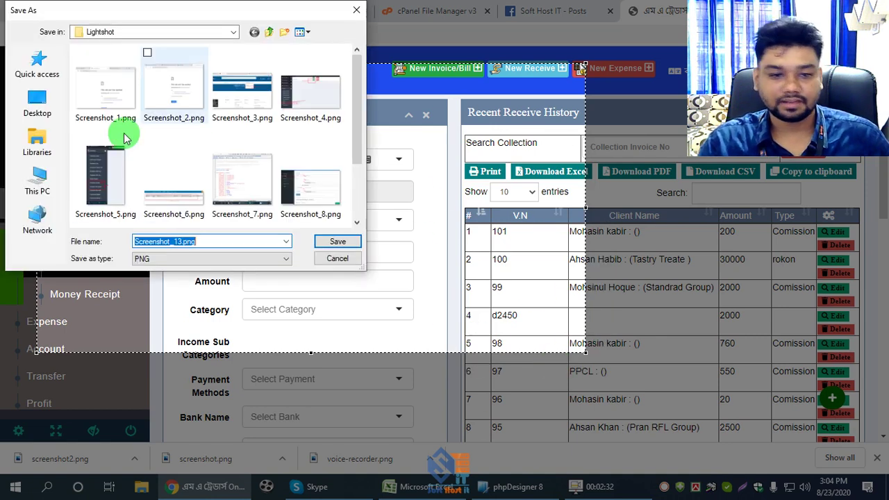
pyautogui.click(332, 242)
pyautogui.click(357, 14)
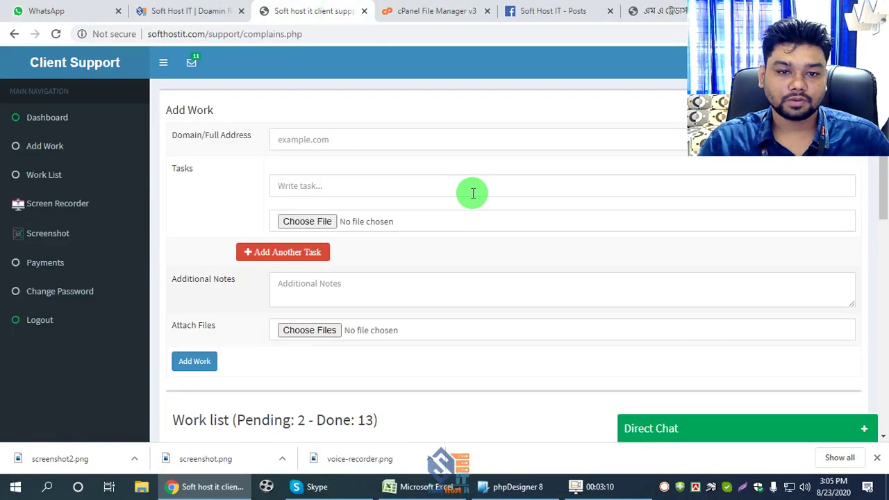
# Try out the first task's file attachment without choosing a file, and add four more task entries to the Add Work form
pyautogui.click(323, 221)
pyautogui.click(412, 290)
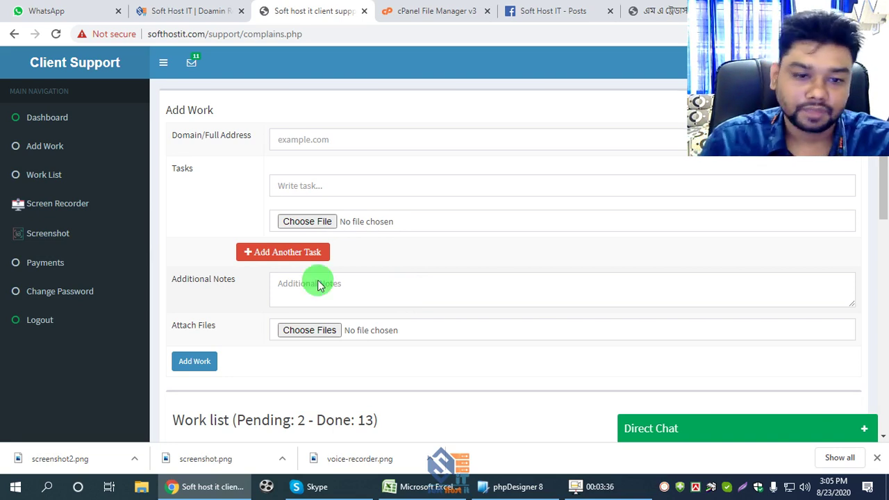
pyautogui.click(280, 251)
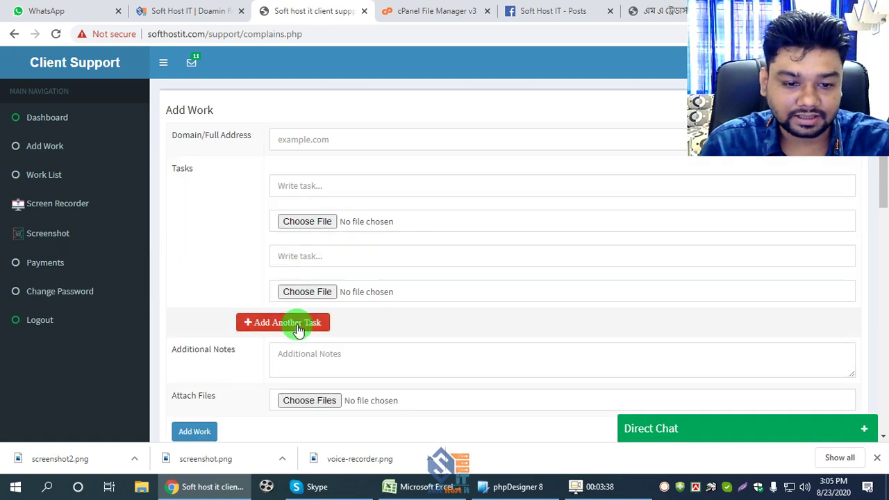
pyautogui.click(296, 322)
pyautogui.scroll(-2, 299, 326)
pyautogui.click(301, 271)
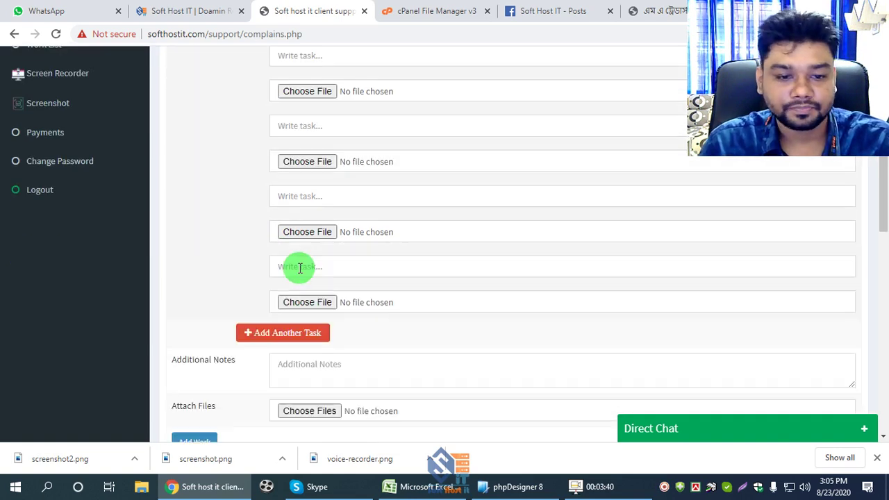
pyautogui.click(292, 333)
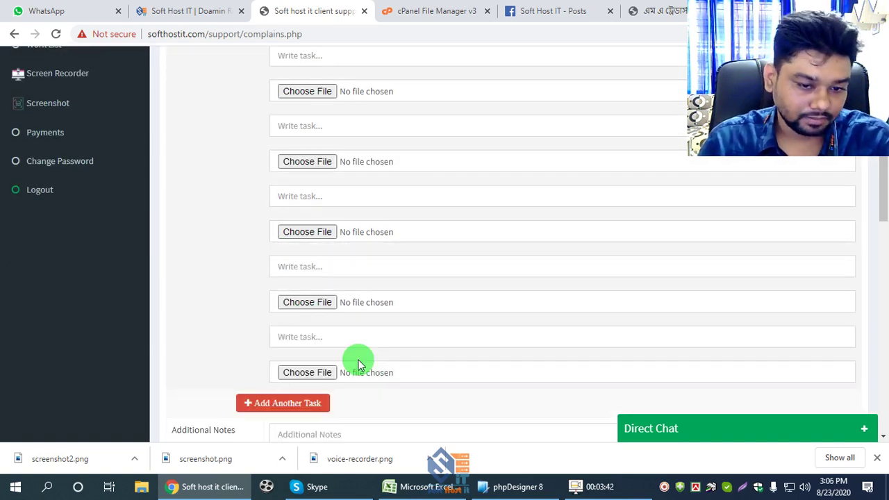
pyautogui.scroll(-2, 357, 359)
pyautogui.scroll(4, 359, 285)
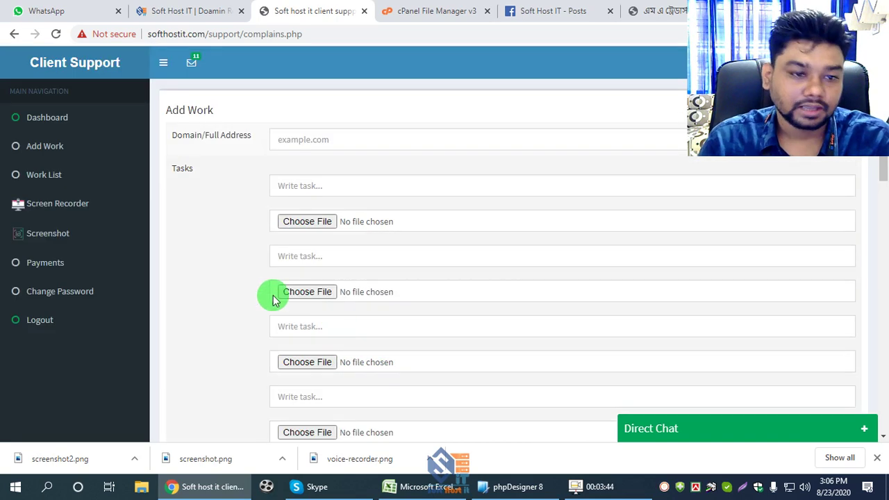
# Open the client support dashboard to view the task, bill and payment overview
pyautogui.click(66, 119)
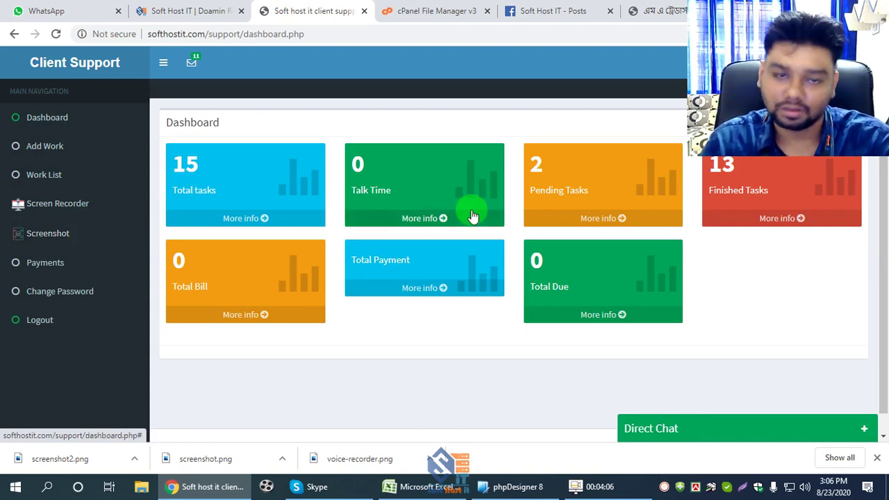
pyautogui.click(589, 493)
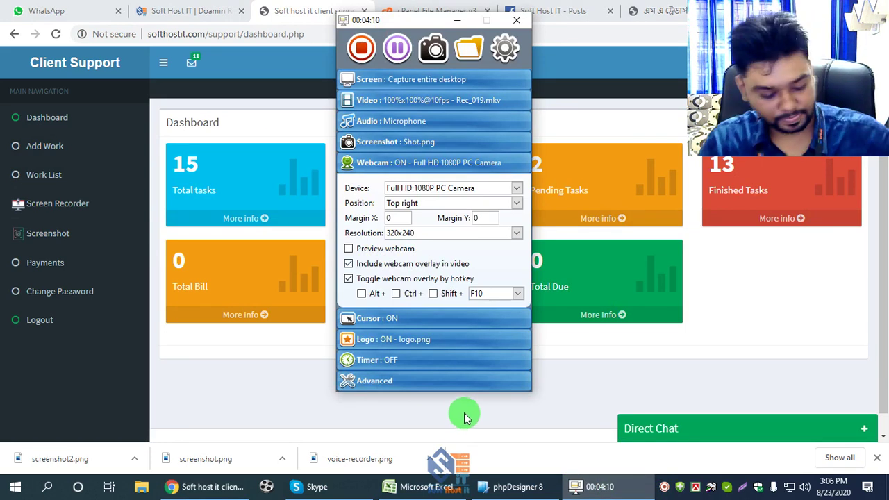